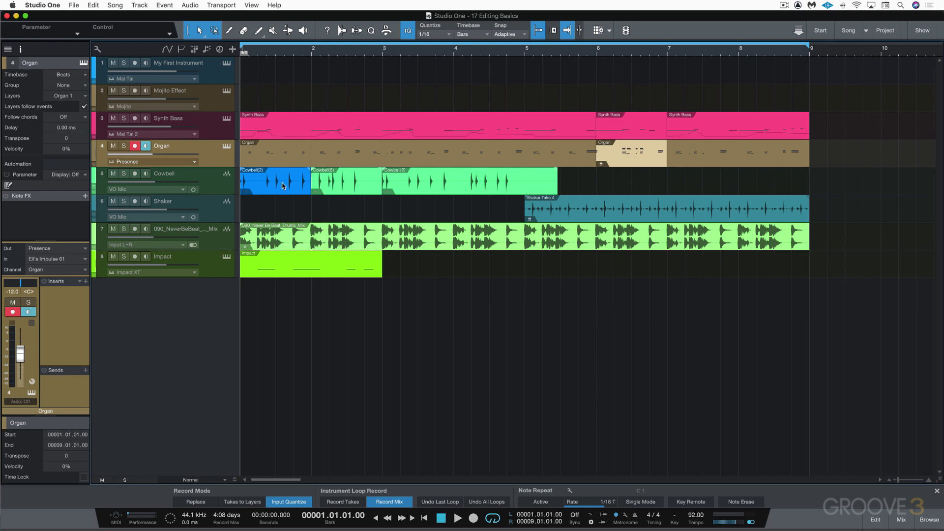
Unpack the Cowbell(2) layers onto tracks Cowbell 1, 2 and 3, then undo to compare
right_click(283, 186)
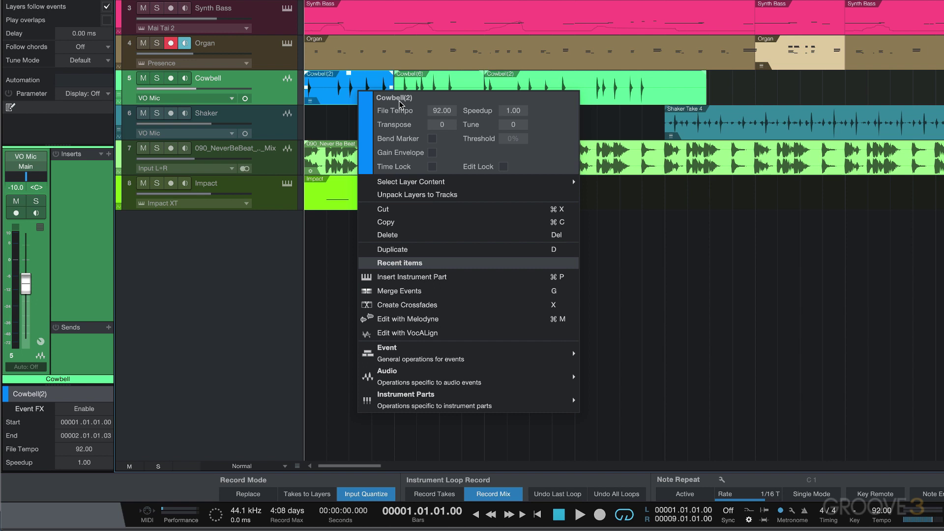
mouse_move(445, 128)
mouse_down()
mouse_move(445, 120)
mouse_move(444, 140)
mouse_up()
mouse_move(422, 186)
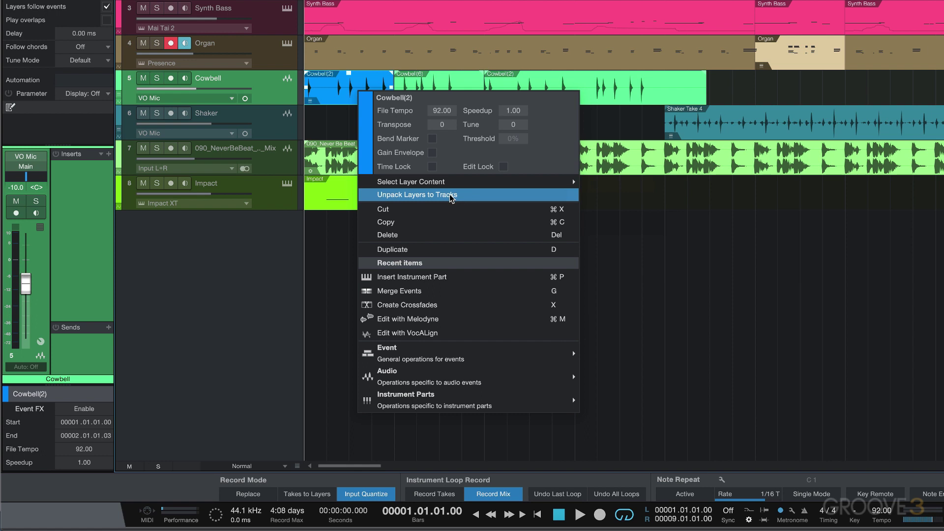
click(438, 195)
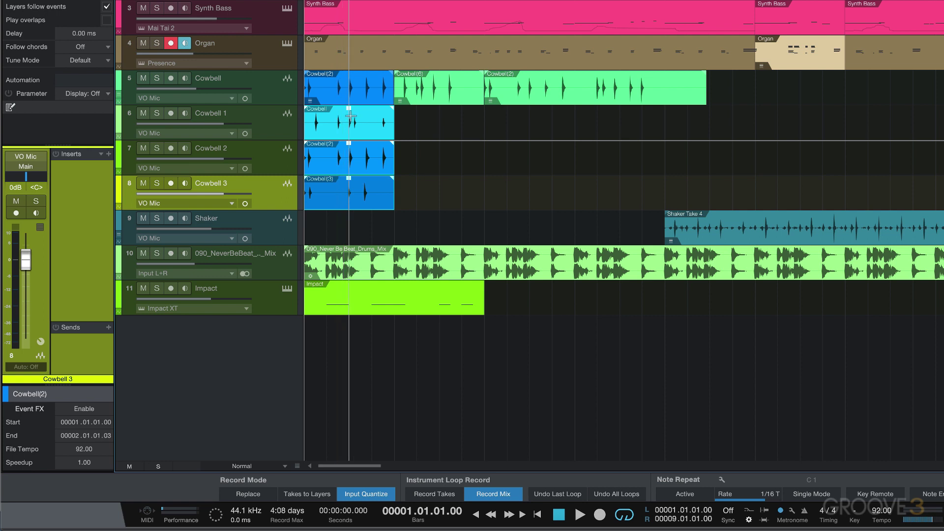
key(super+z)
right_click(356, 95)
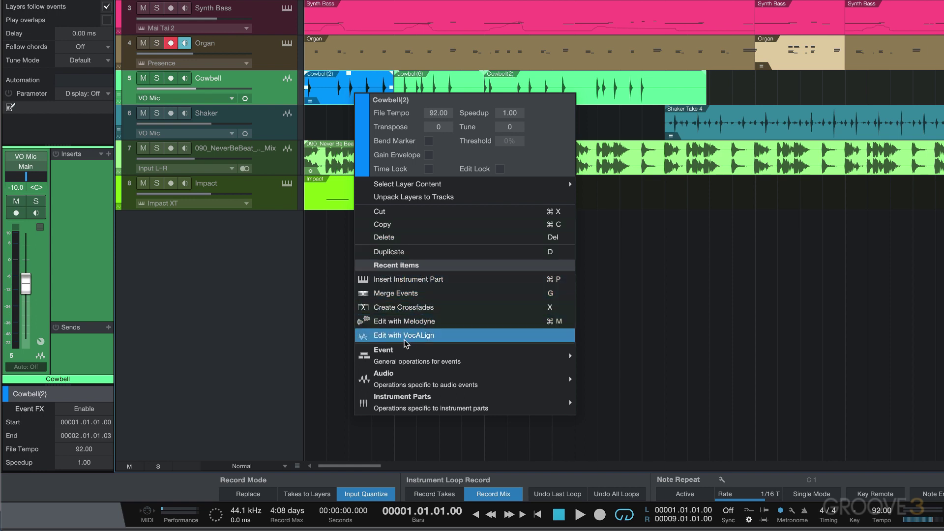
mouse_move(408, 359)
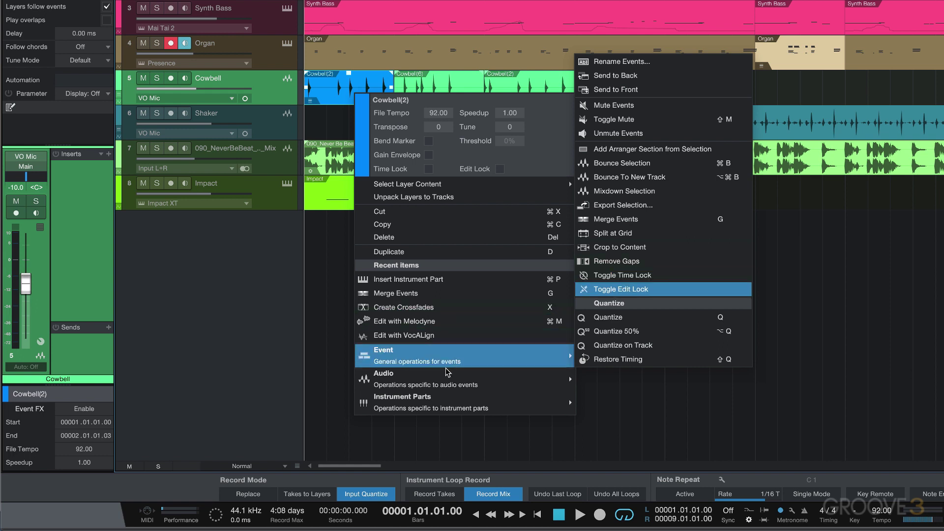
mouse_move(448, 377)
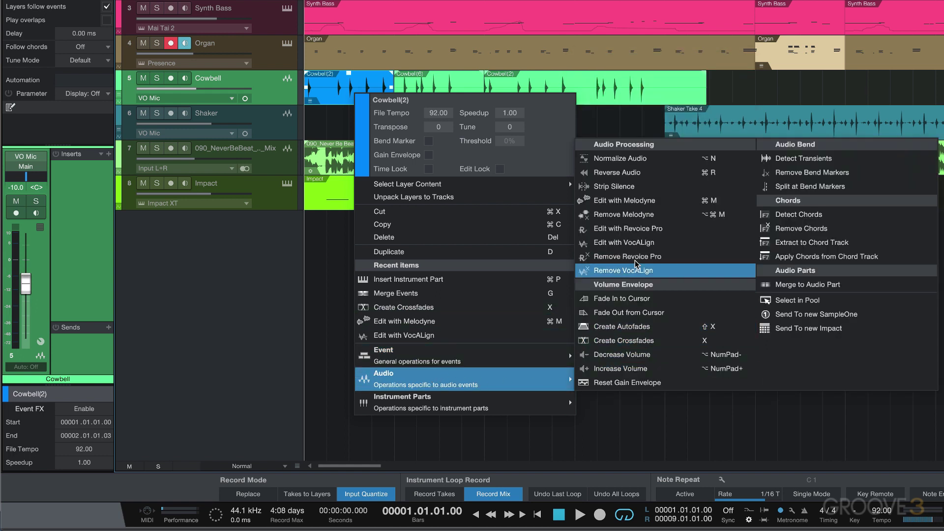
mouse_move(417, 402)
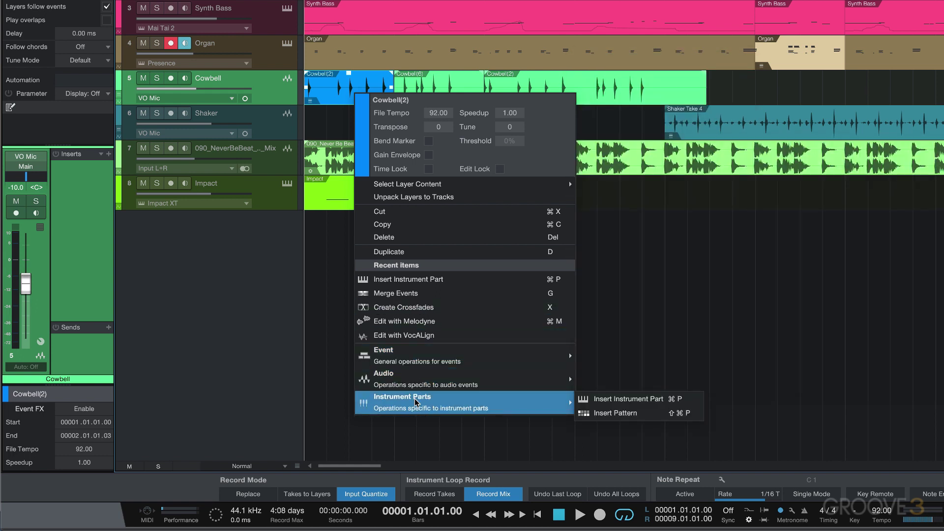
click(322, 270)
key(2)
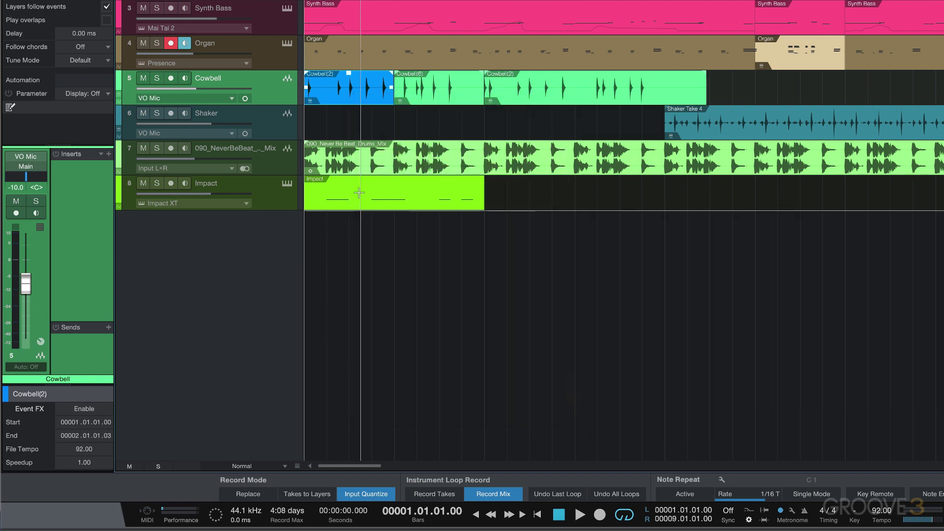
right_click(360, 193)
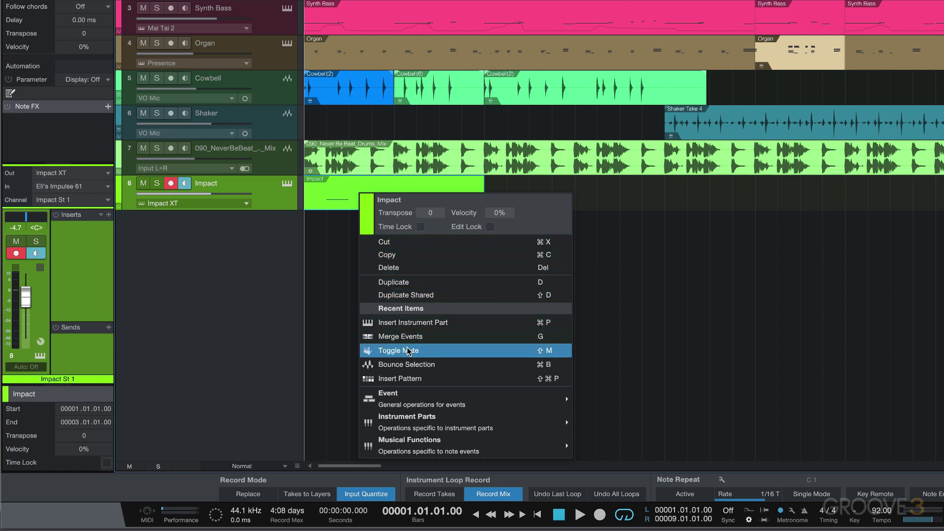
mouse_move(409, 394)
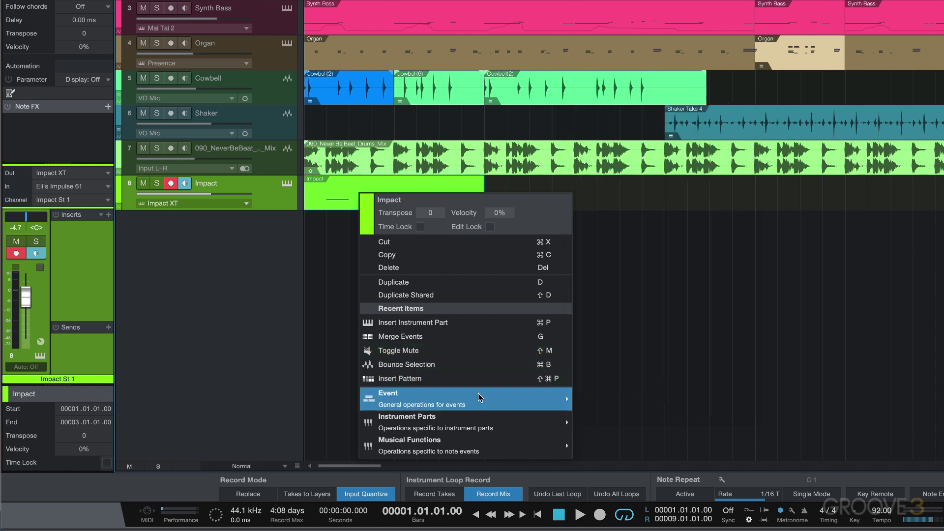
mouse_move(450, 423)
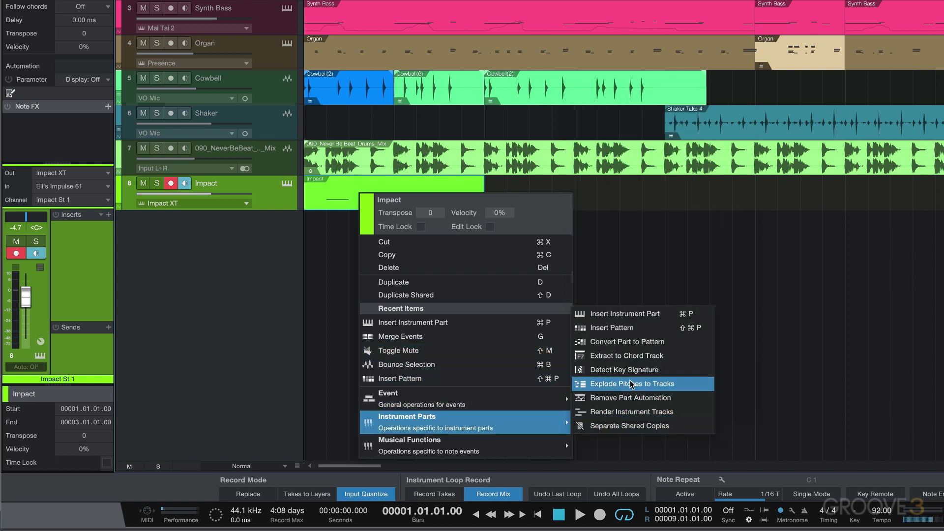
mouse_move(450, 446)
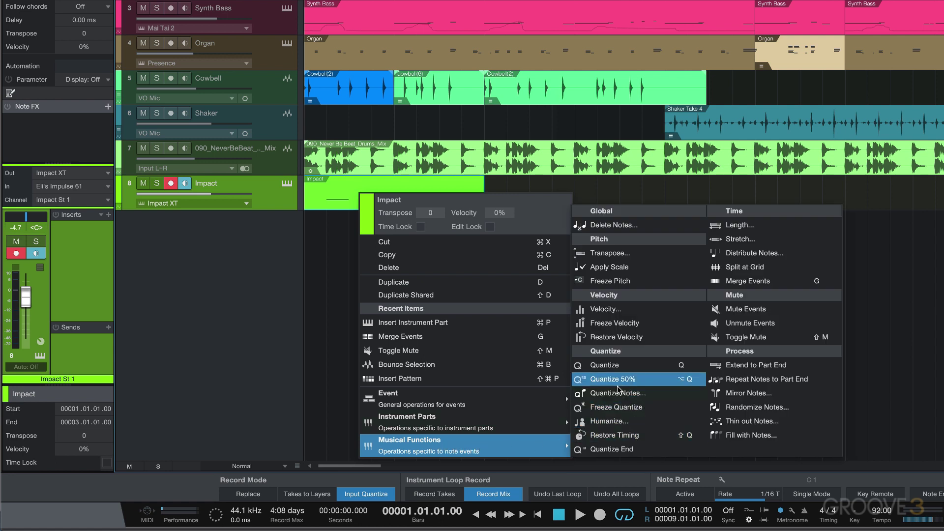
click(349, 405)
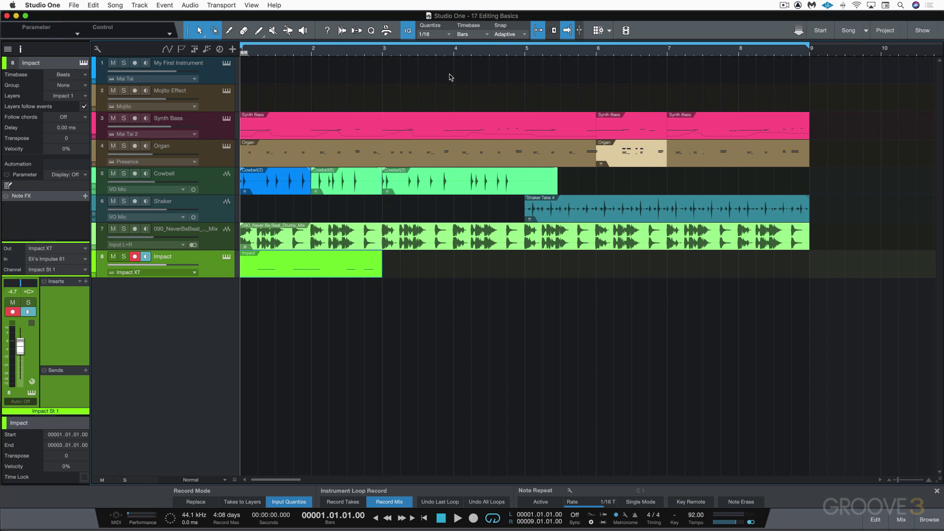
click(539, 32)
click(539, 31)
key(n)
key(n)
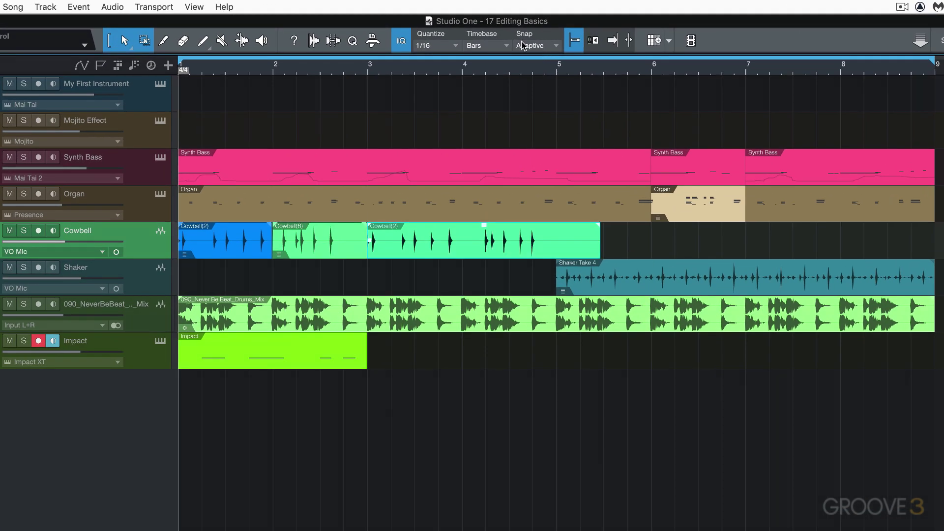
click(556, 45)
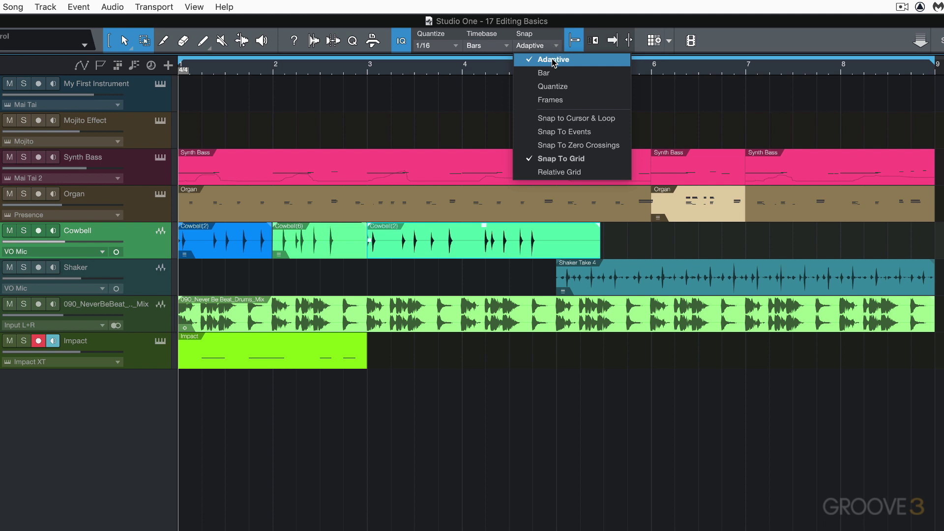
click(453, 89)
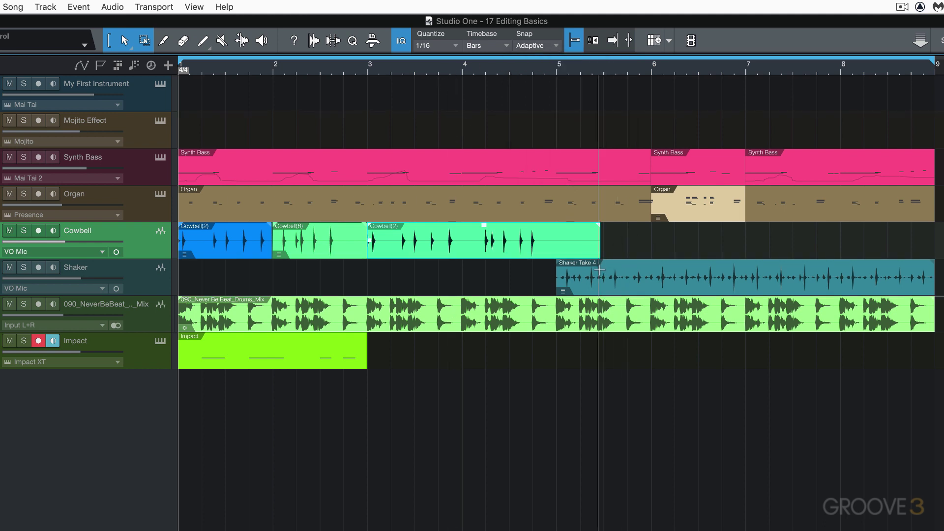
drag(659, 291, 732, 287)
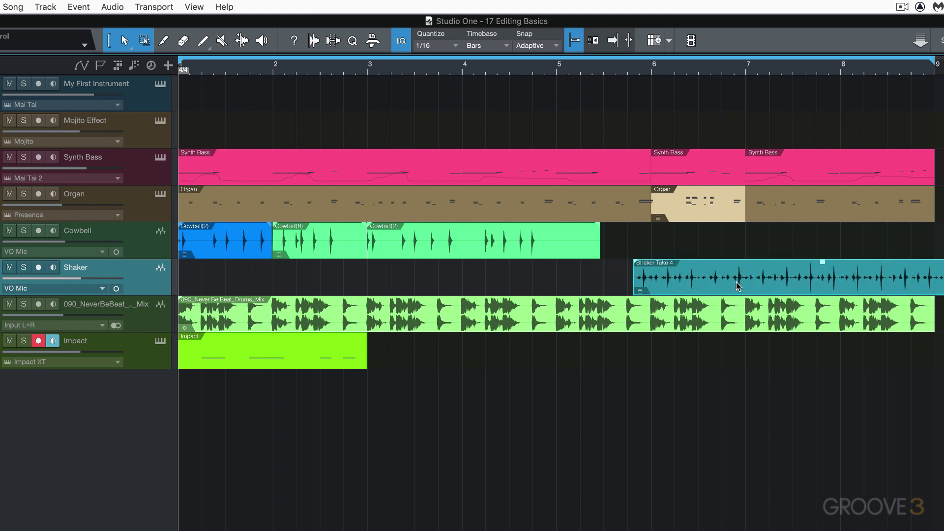
key(ctrl+z)
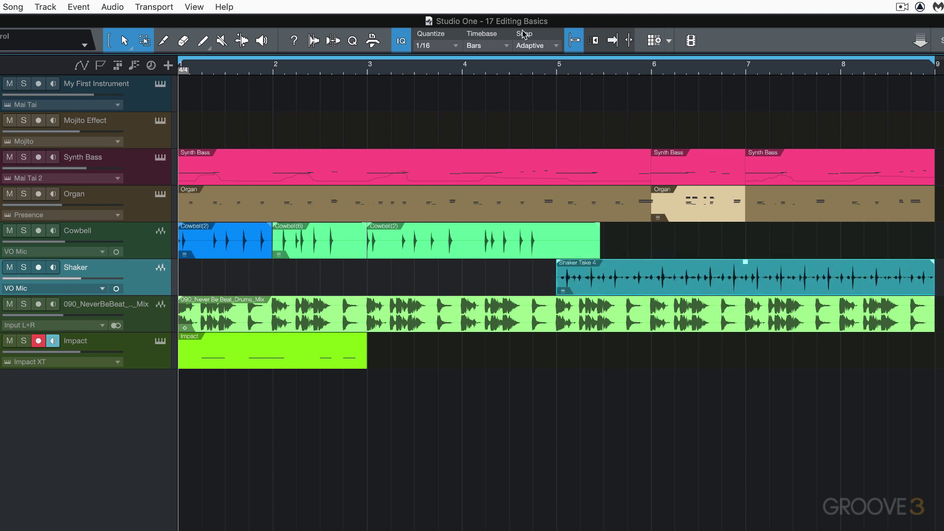
Set the snap mode to Bar and drag Shaker Take 4 later toward bar 8
click(556, 46)
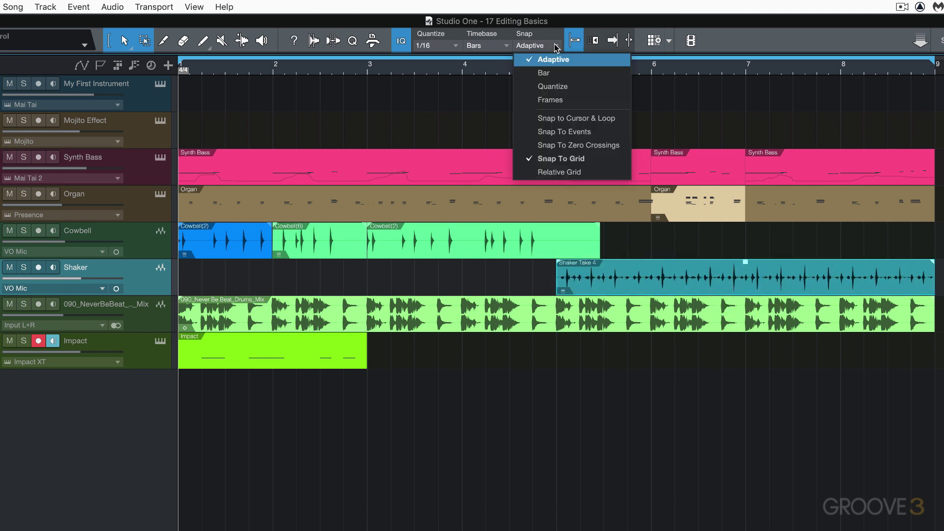
click(544, 73)
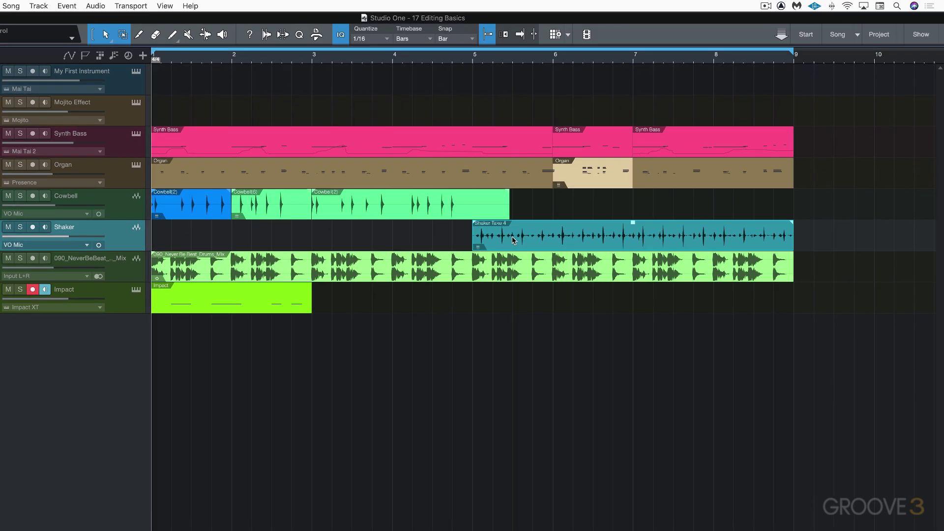
drag(512, 240, 660, 241)
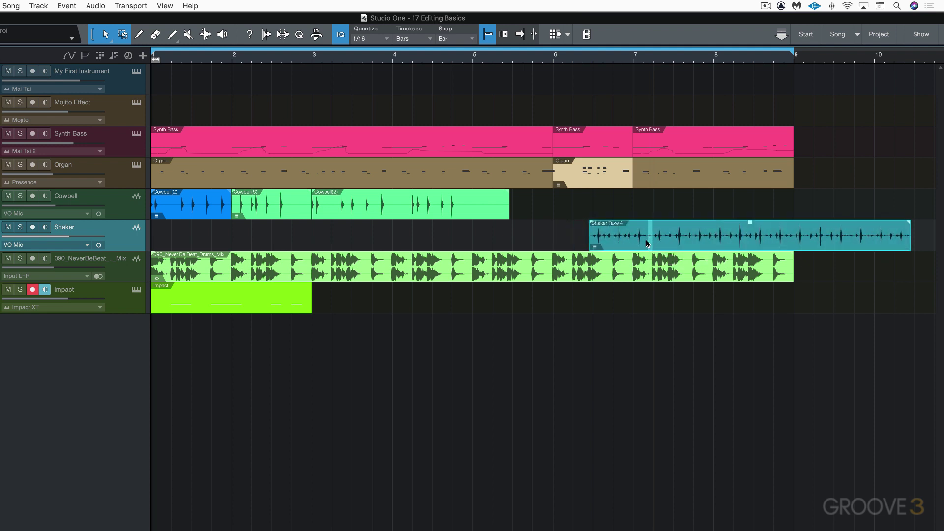
Move Shaker Take 4 back near bar 6, then undo it back to bar 5
drag(626, 245, 588, 236)
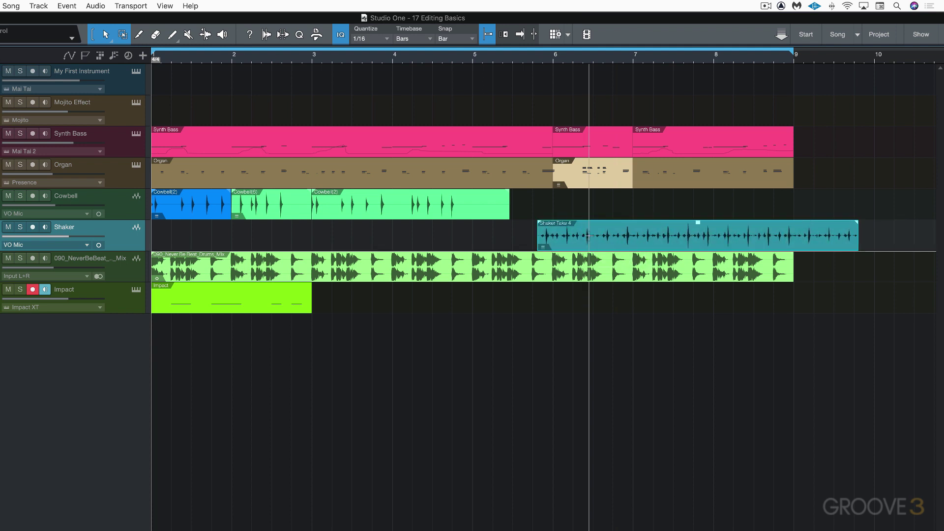
key(super+z)
key(super+z)
key(super+z)
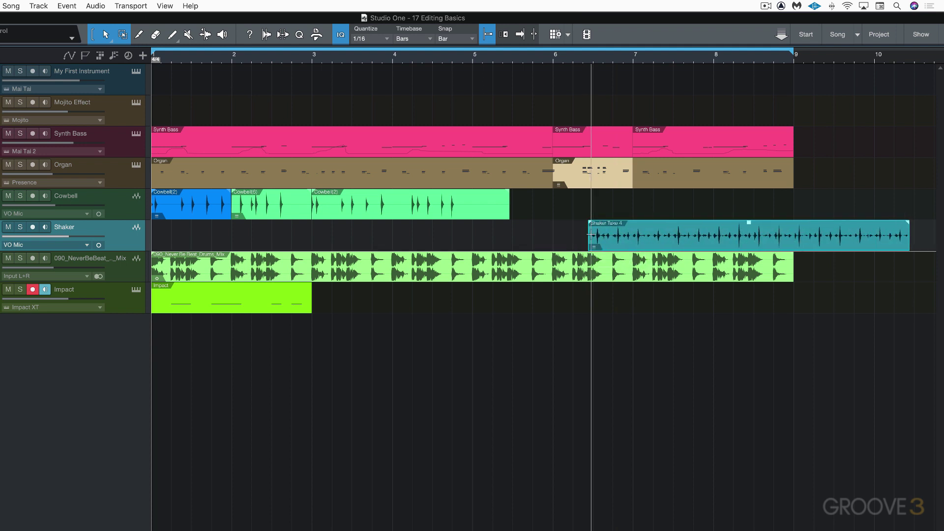
key(super+z)
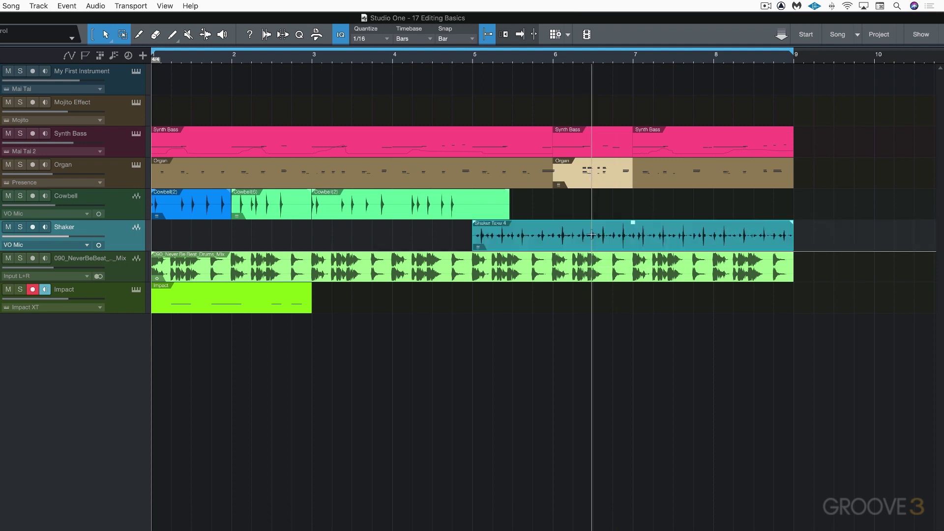
Set snapping to Quantize and review the Timebase options
click(473, 39)
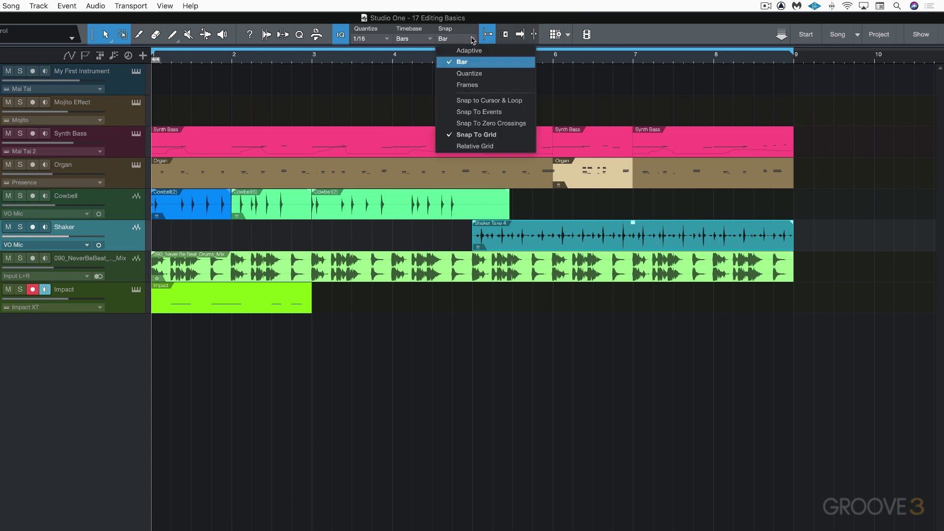
click(476, 72)
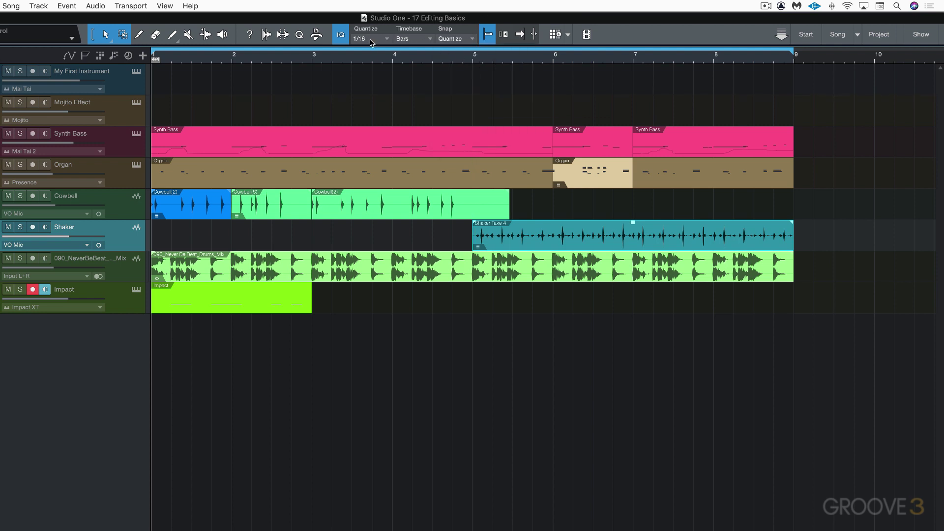
click(472, 40)
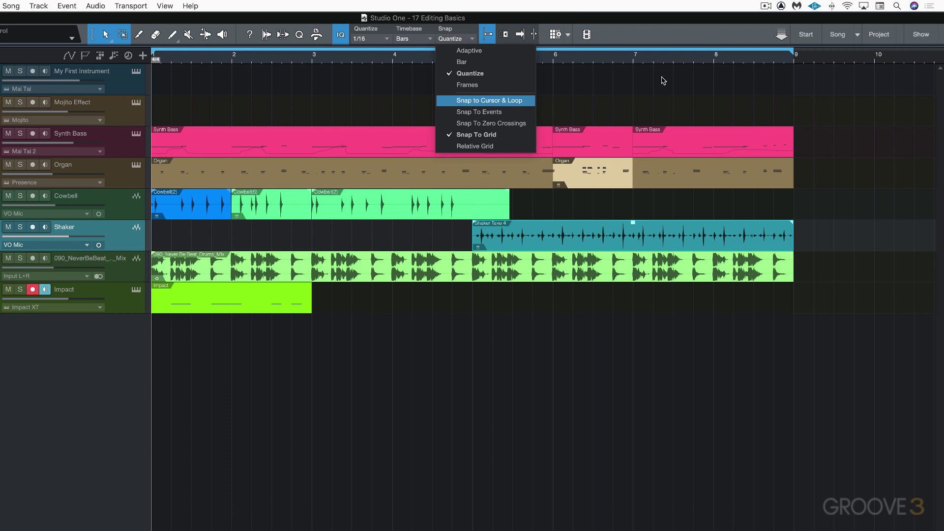
click(688, 74)
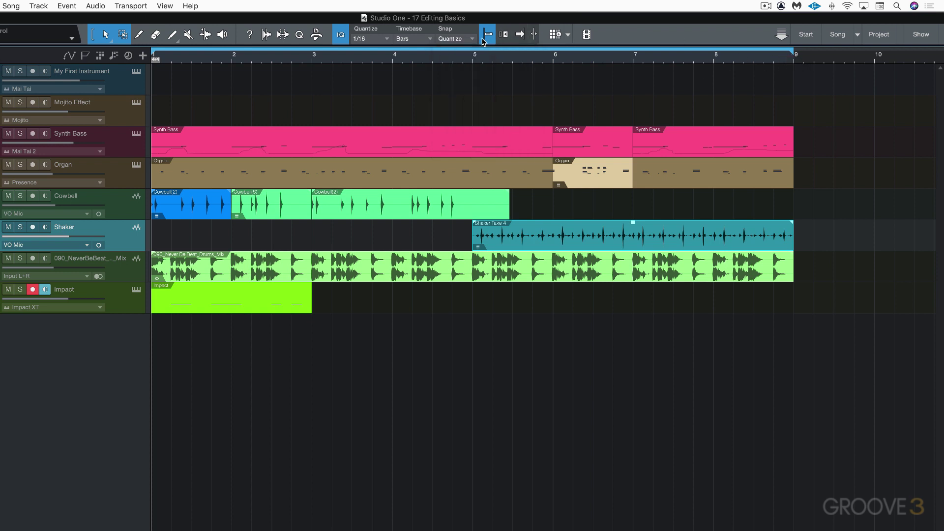
click(431, 41)
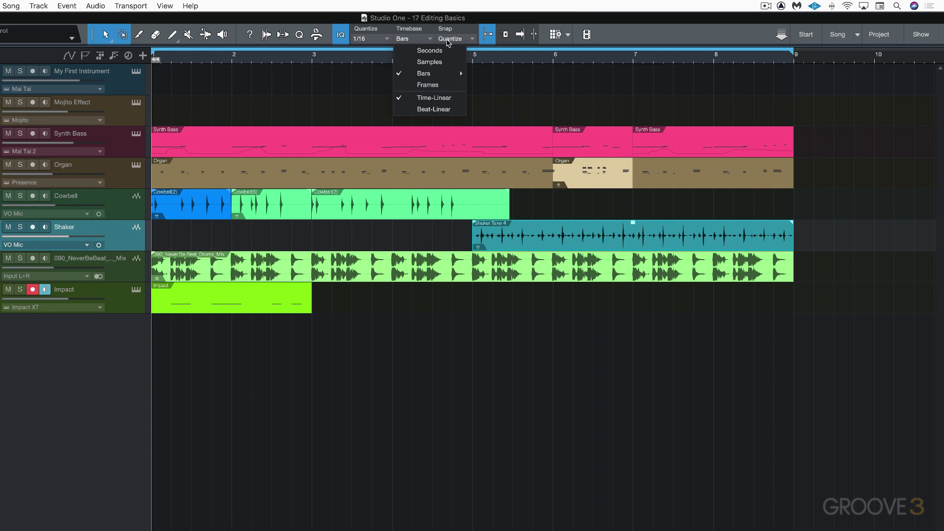
click(450, 40)
Move Shaker Take 4 right so it starts at 5.03.02
click(452, 40)
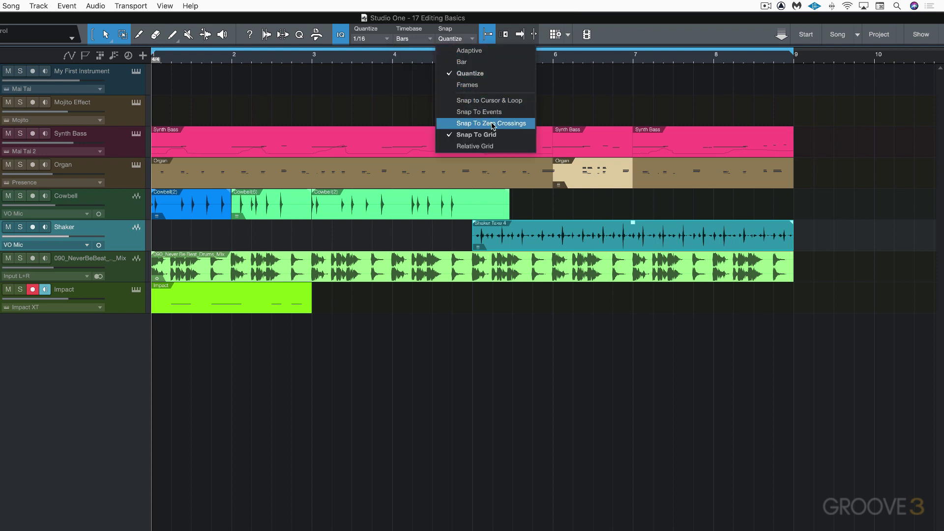
click(436, 238)
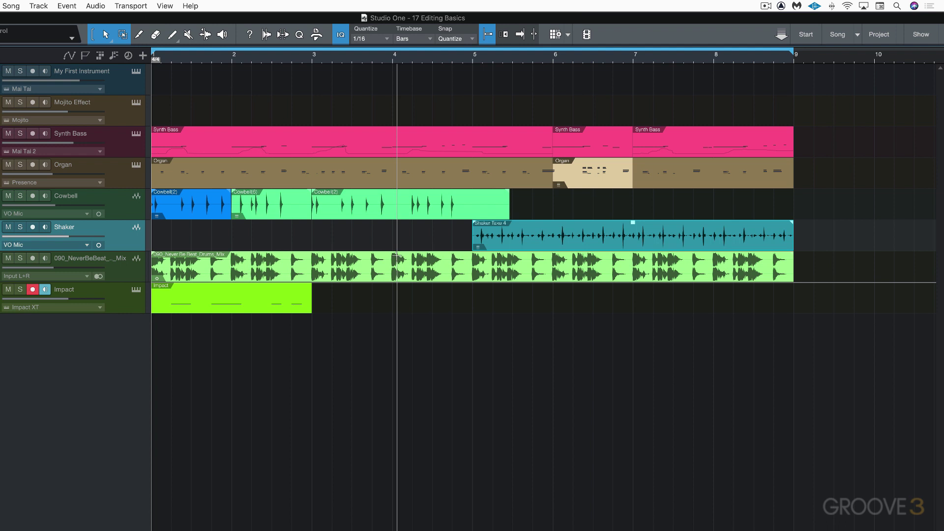
click(474, 41)
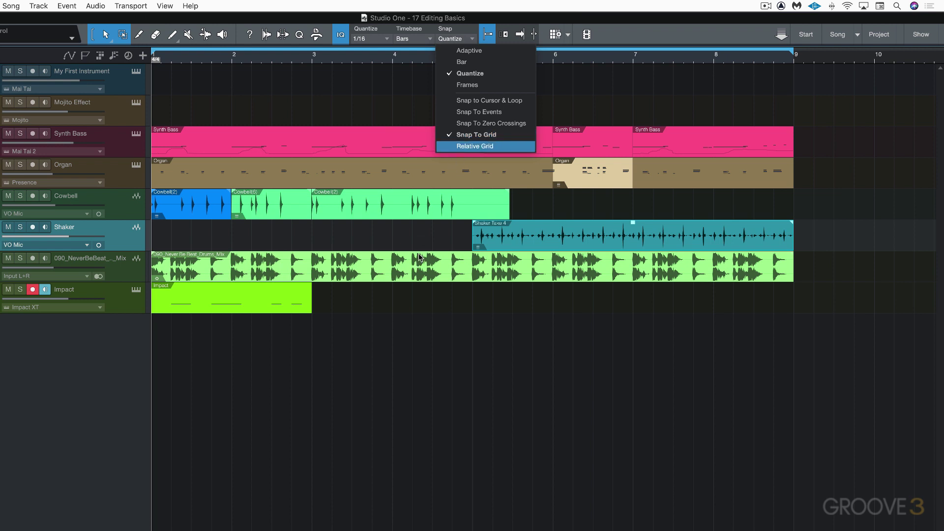
click(436, 238)
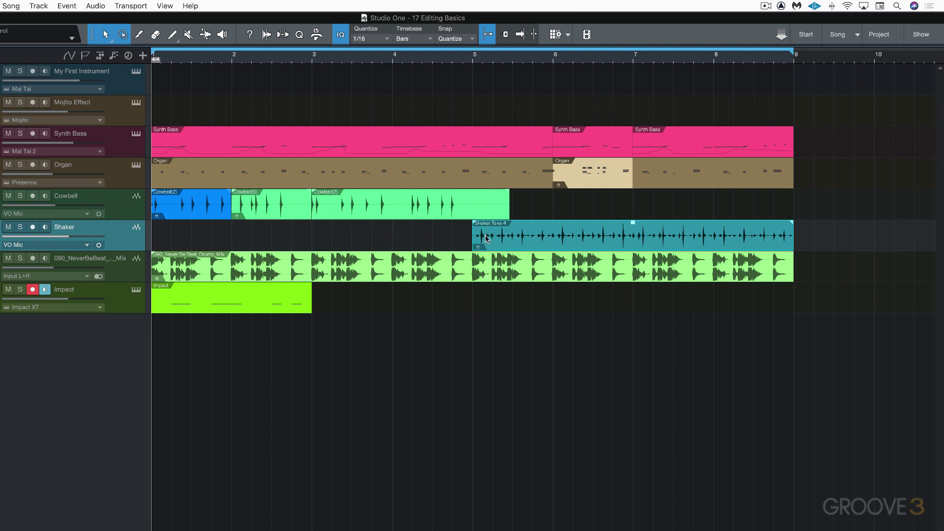
drag(490, 246, 535, 241)
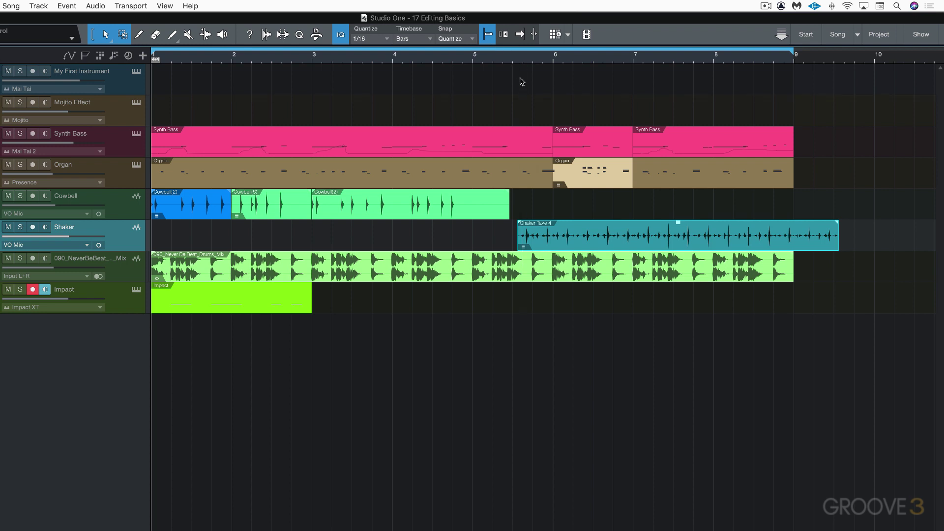
click(463, 39)
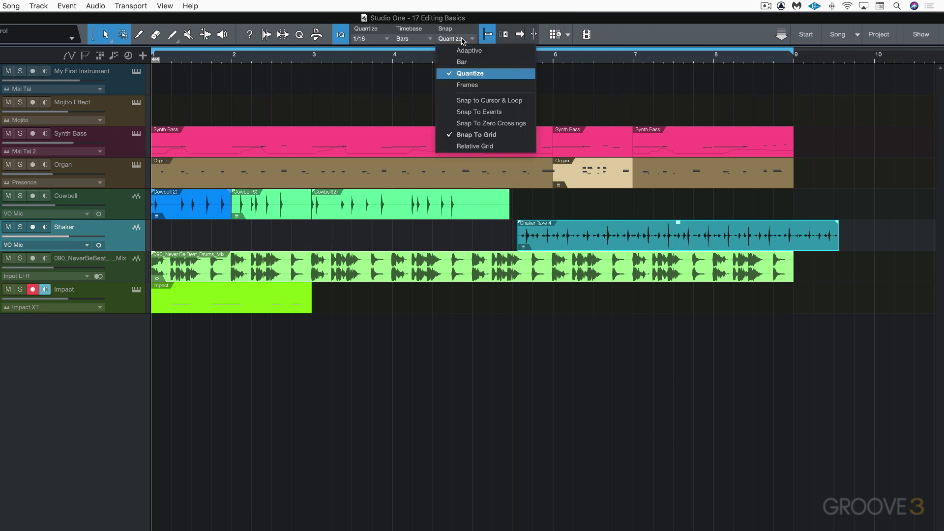
Snap to Bar, enable Relative Grid and drag Shaker Take 4 later past bar 7
click(462, 60)
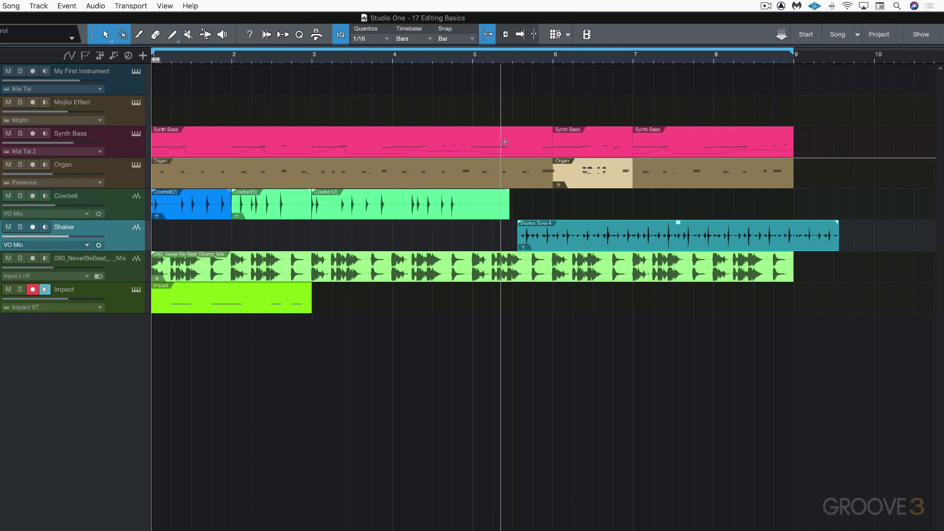
mouse_move(539, 243)
mouse_down()
mouse_move(646, 247)
mouse_move(546, 244)
mouse_move(537, 225)
mouse_up()
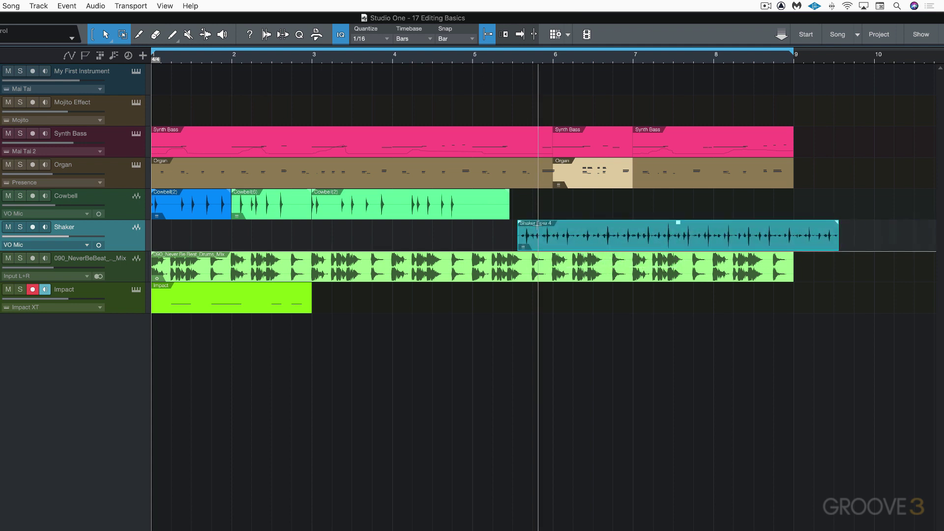
click(471, 38)
click(467, 145)
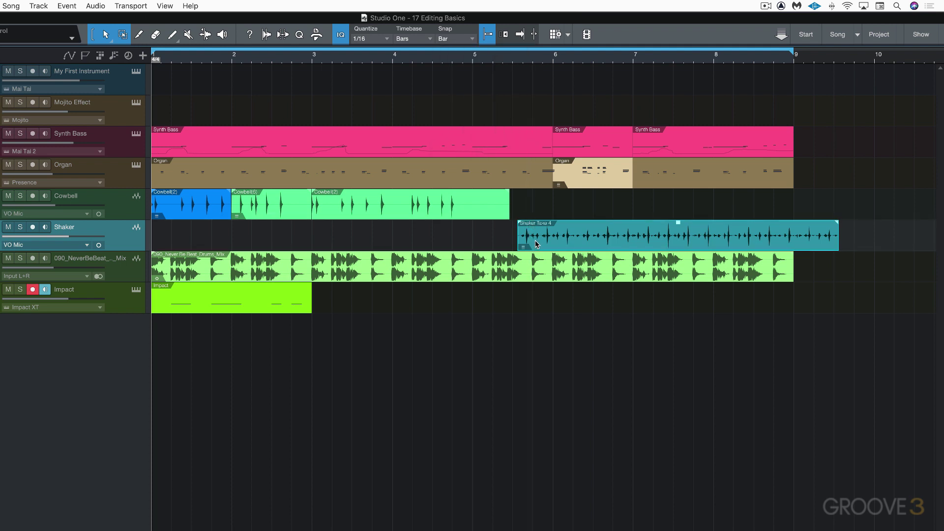
drag(536, 244, 609, 249)
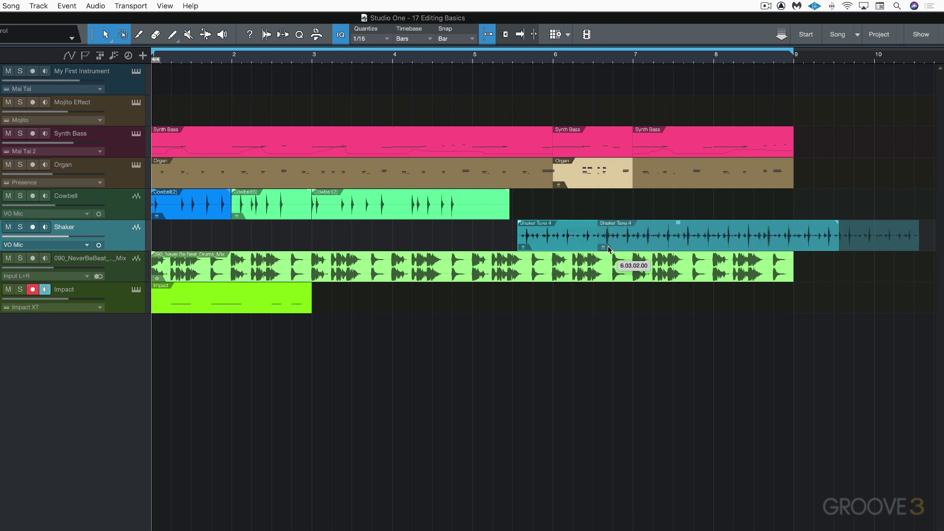
drag(608, 249, 690, 249)
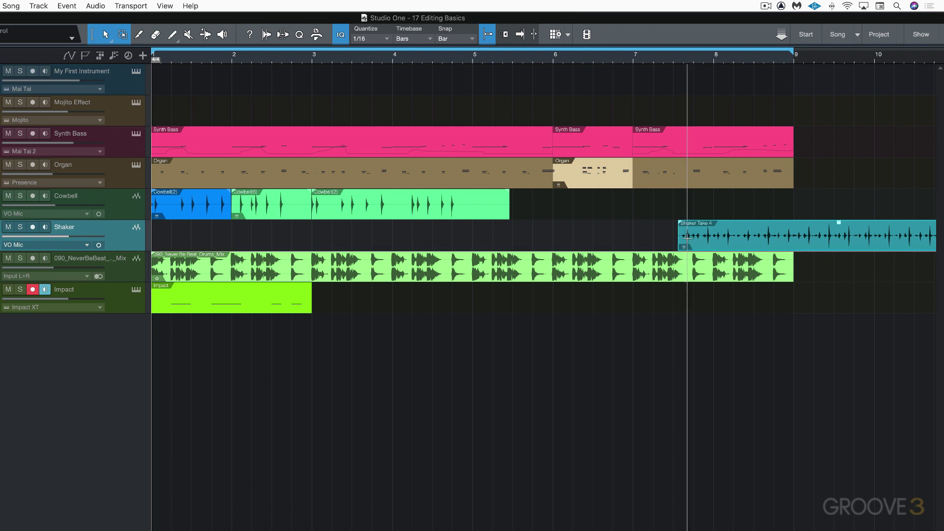
Undo the last shaker move and turn Relative Grid snapping off
key(alt+Left)
key(alt+Left)
key(alt+Left)
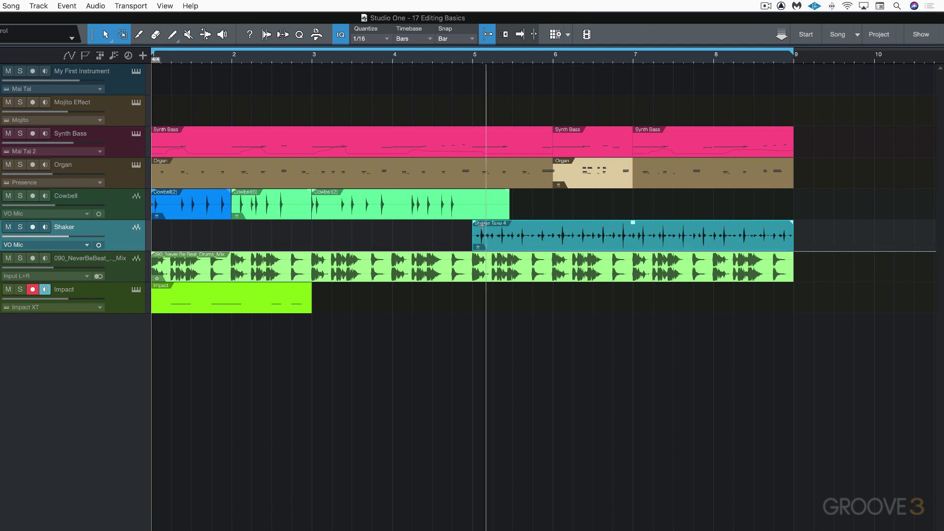
click(471, 41)
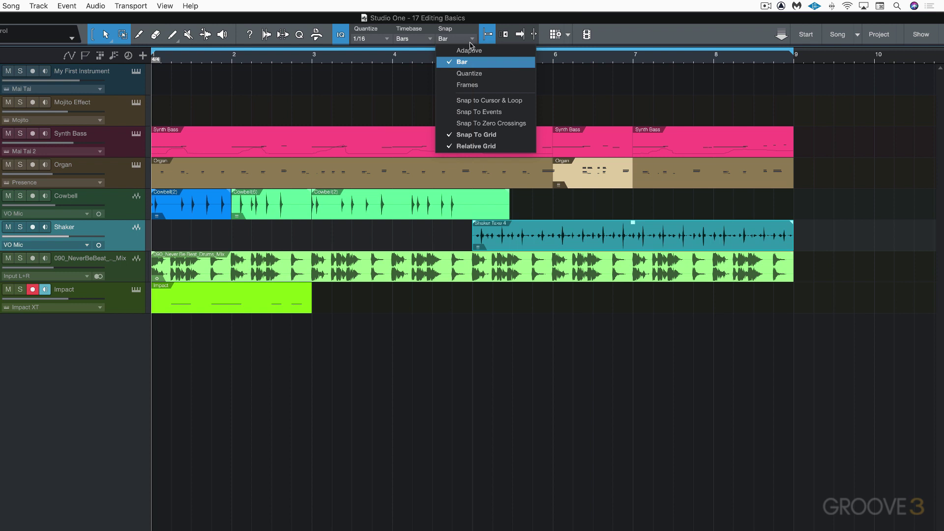
click(458, 147)
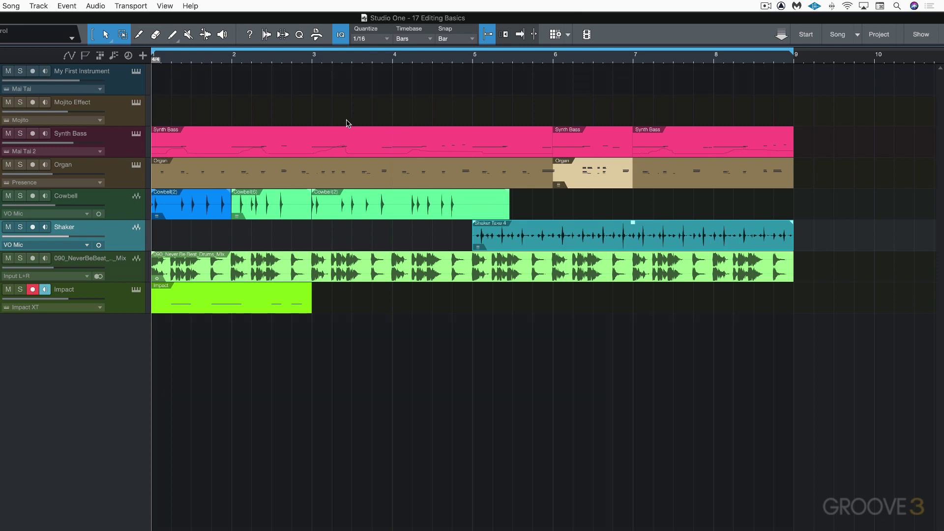
Zoom the arrangement horizontally to show about bars 1–8
key(w)
key(e)
key(e)
key(e)
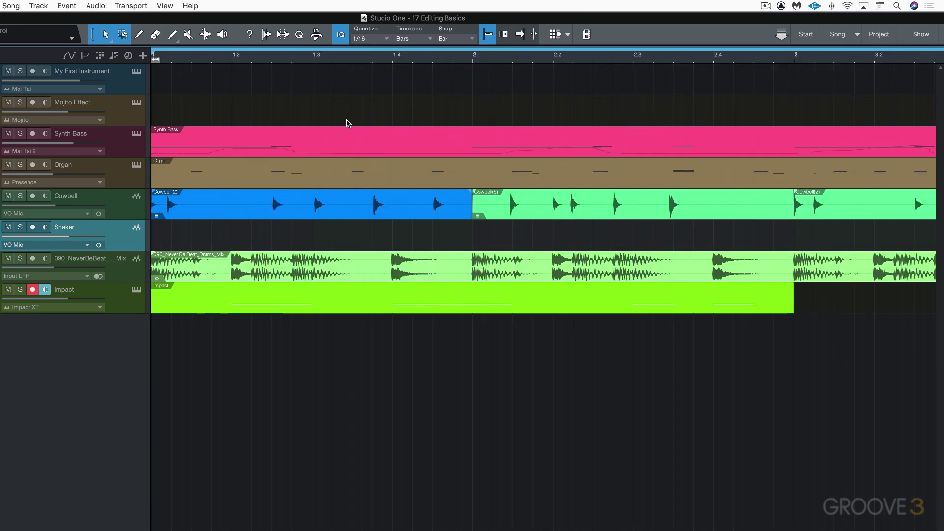
key(w)
key(w)
key(e)
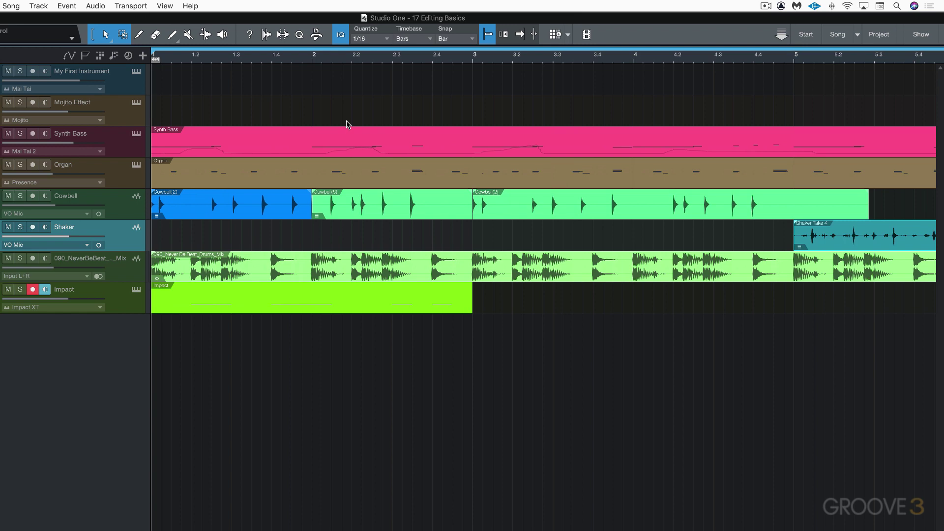
Adjust the track lanes to a taller height
key(shift+w)
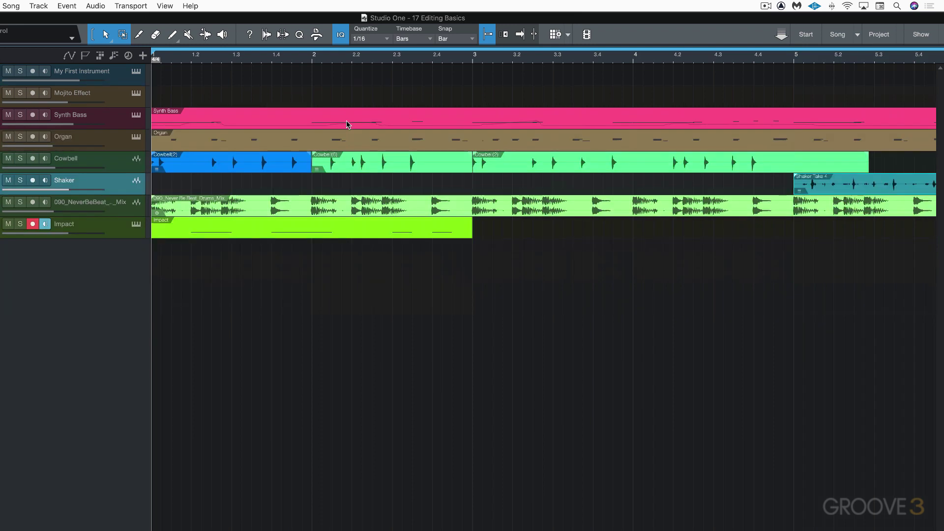
key(shift+w)
key(shift+e)
key(shift+e)
key(shift+w)
key(shift+e)
key(shift+w)
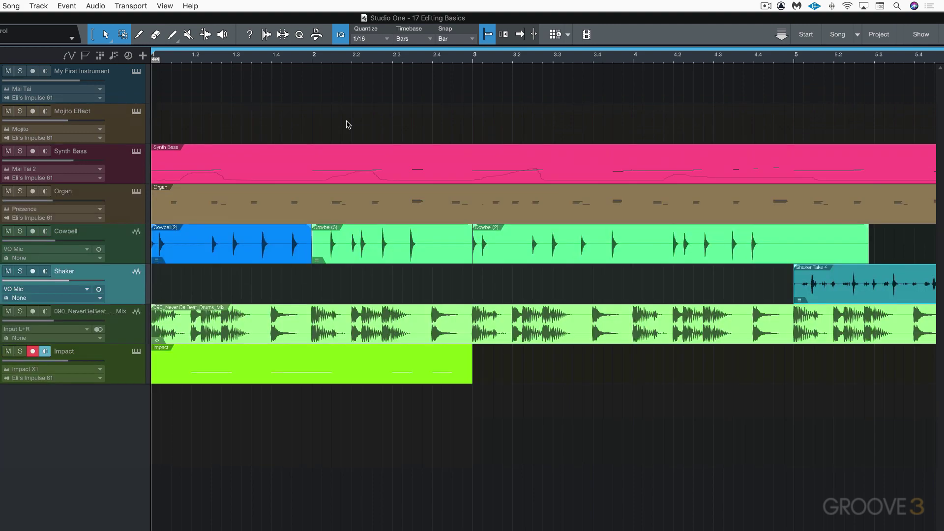